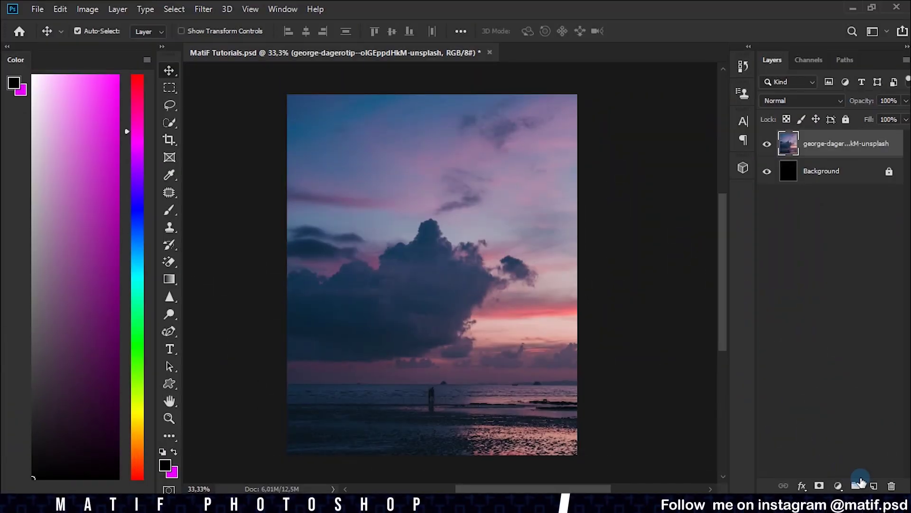
# Step: Add an empty Layer 1 above the sunset photo layer
pyautogui.click(874, 485)
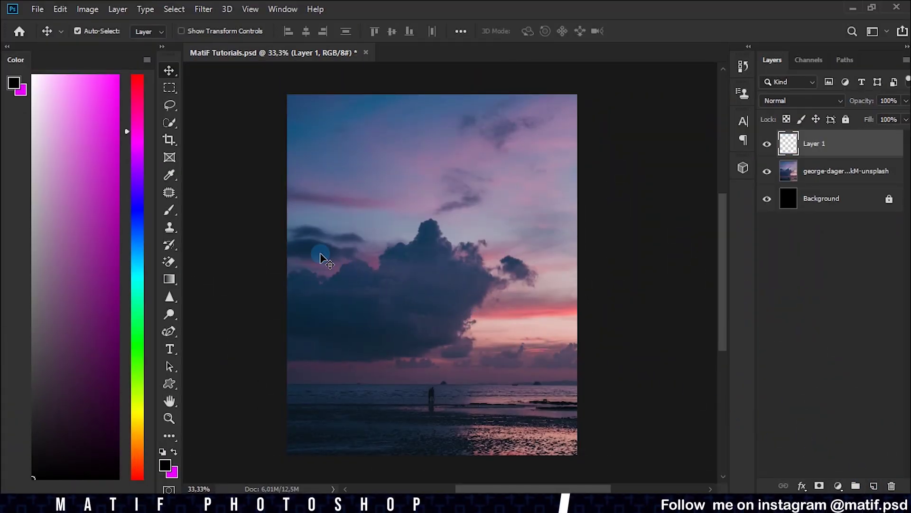
# Step: Paint one black circle at the canvas centre with an 820 px Hard Round brush
pyautogui.click(169, 211)
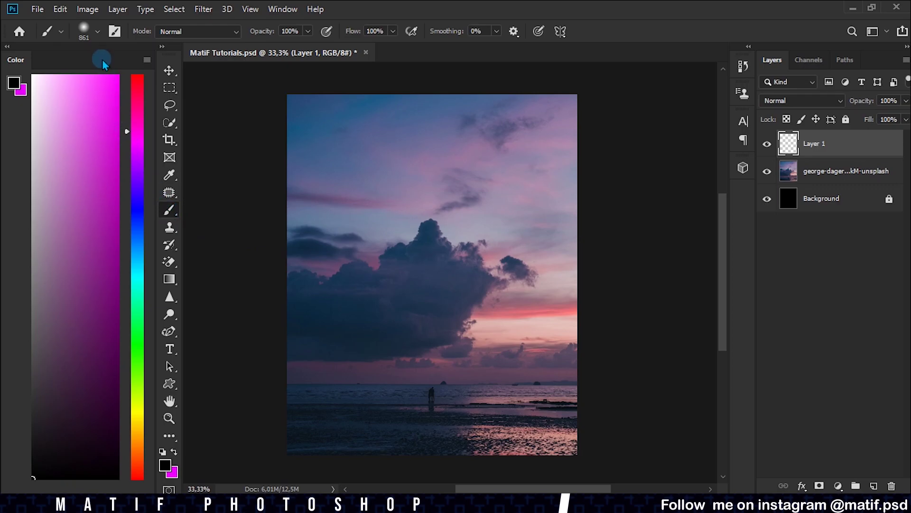
pyautogui.click(97, 32)
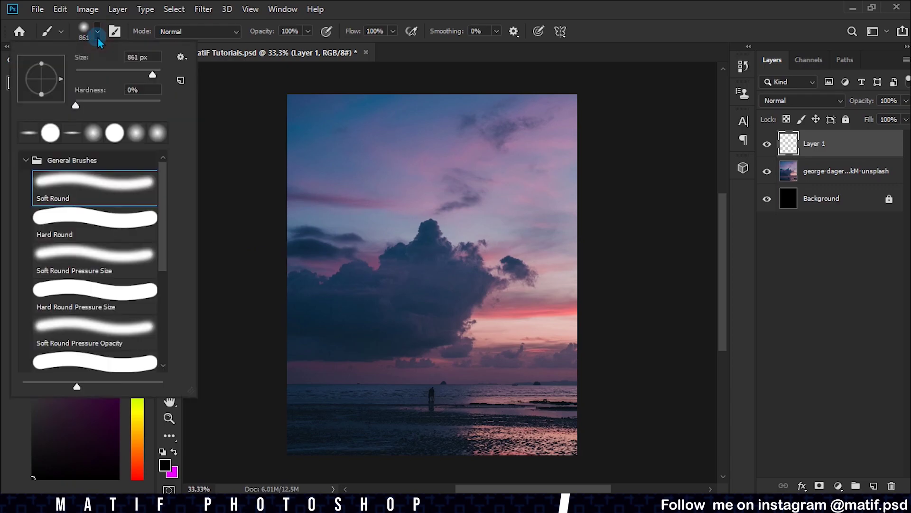
pyautogui.click(79, 218)
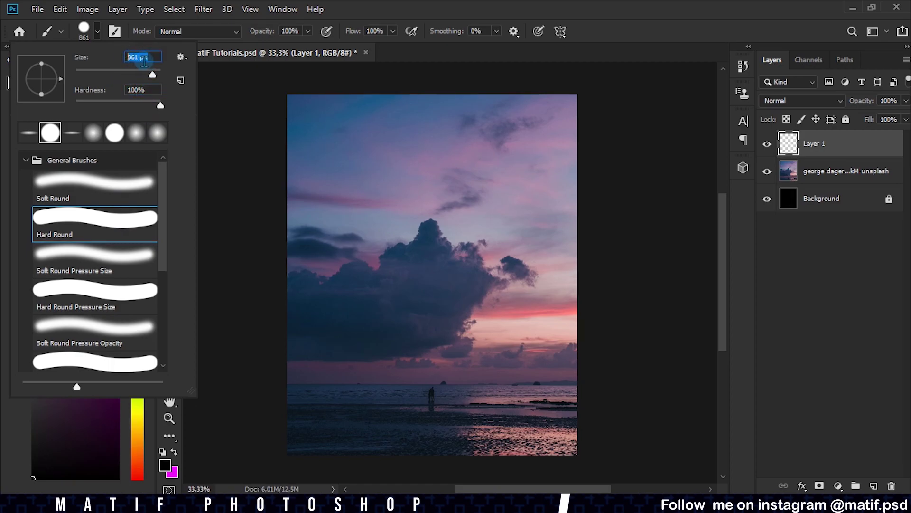
pyautogui.write('820')
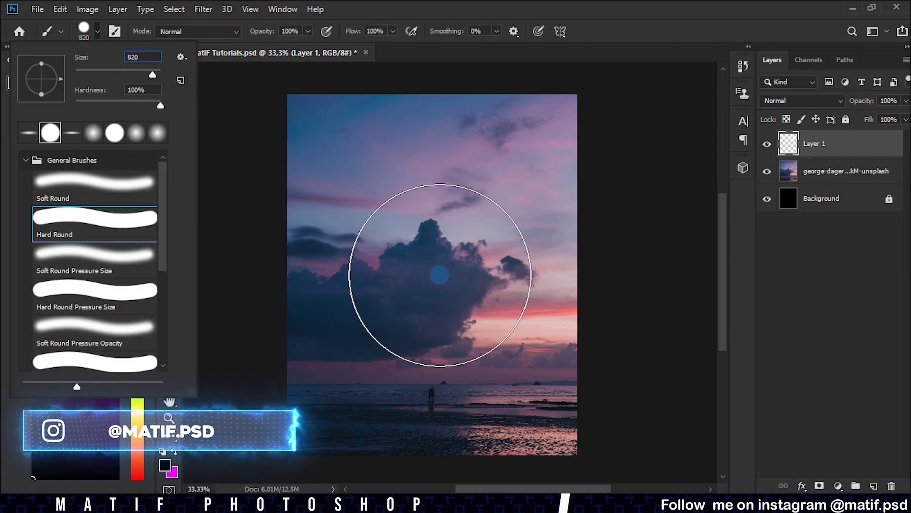
pyautogui.click(440, 273)
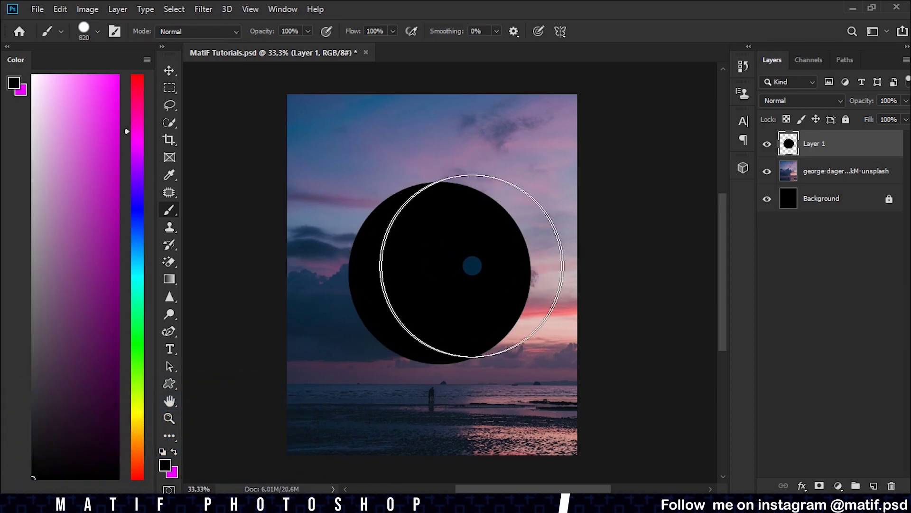
# Step: Duplicate the sunset photo layer with Ctrl+J and move the copy above Layer 1
pyautogui.click(822, 174)
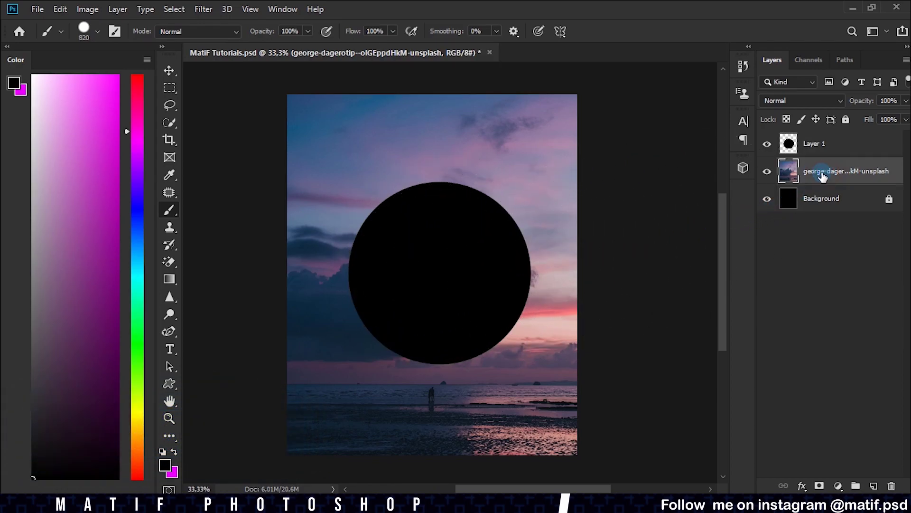
pyautogui.hotkey('ctrl', 'j')
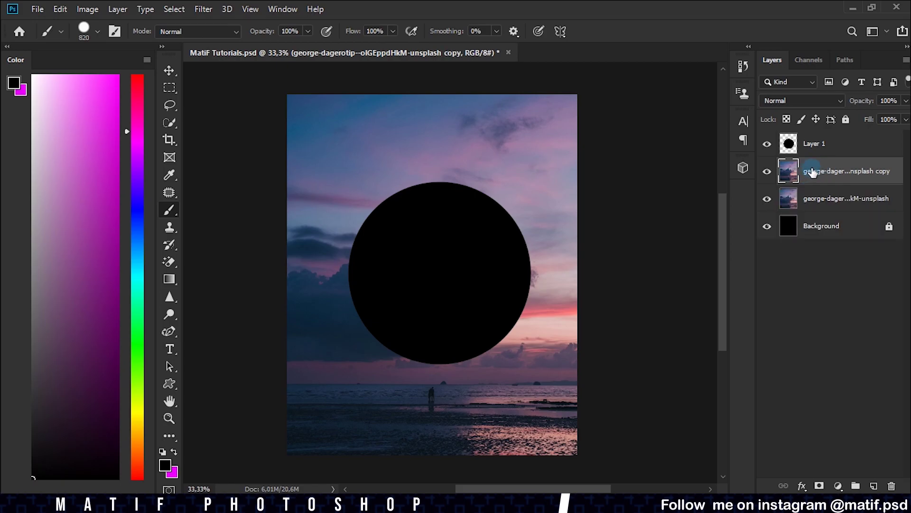
pyautogui.moveTo(809, 176); pyautogui.dragTo(809, 154)
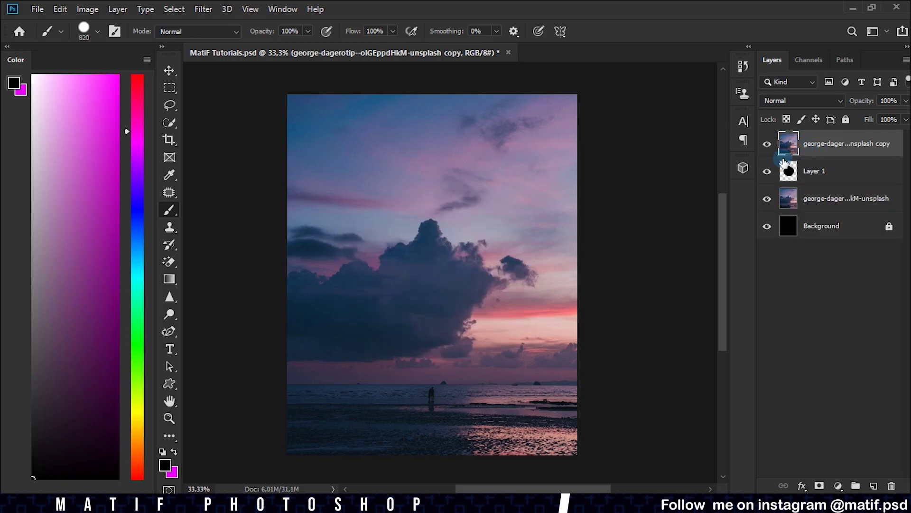
# Step: Spherize the photo copy at 100% Amount and clip it to the black circle layer
pyautogui.click(203, 10)
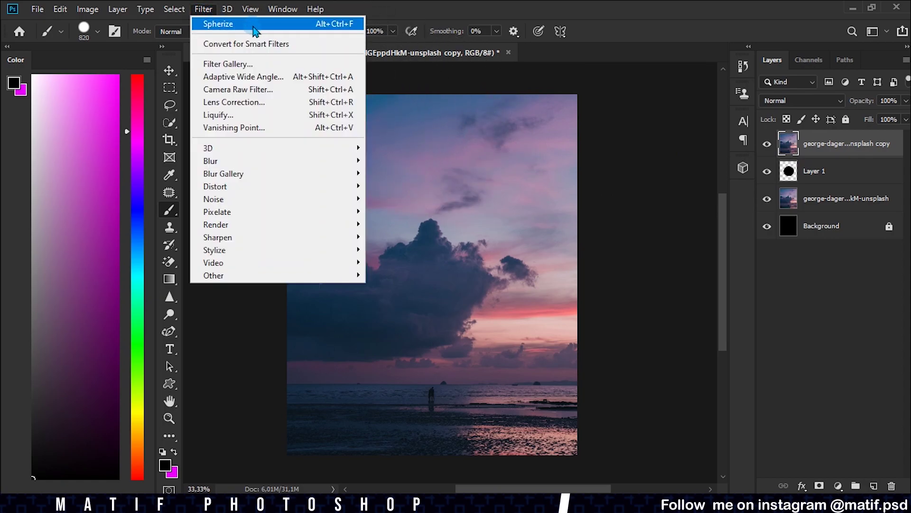
pyautogui.moveTo(252, 186)
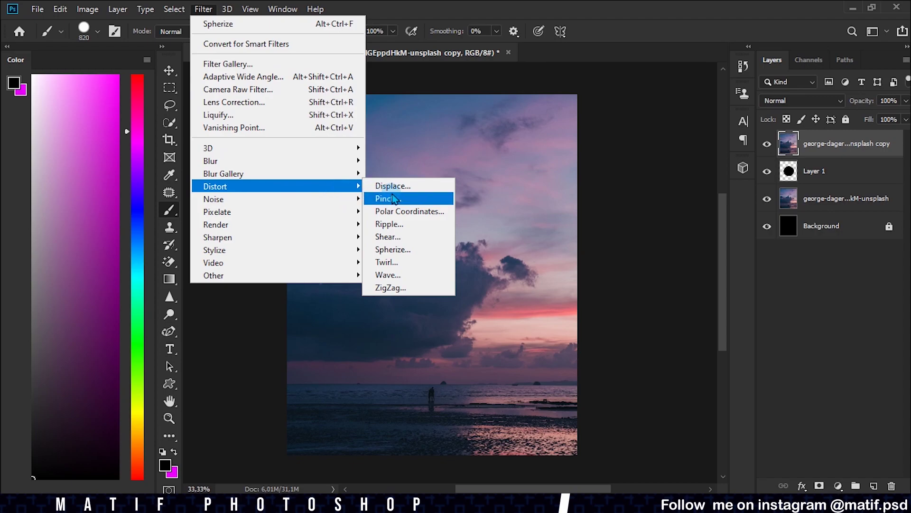
pyautogui.click(393, 250)
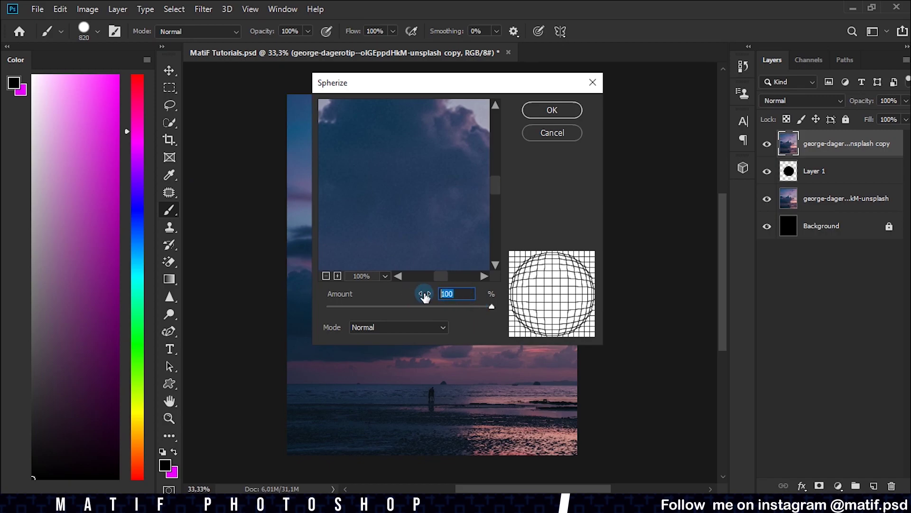
pyautogui.click(456, 295)
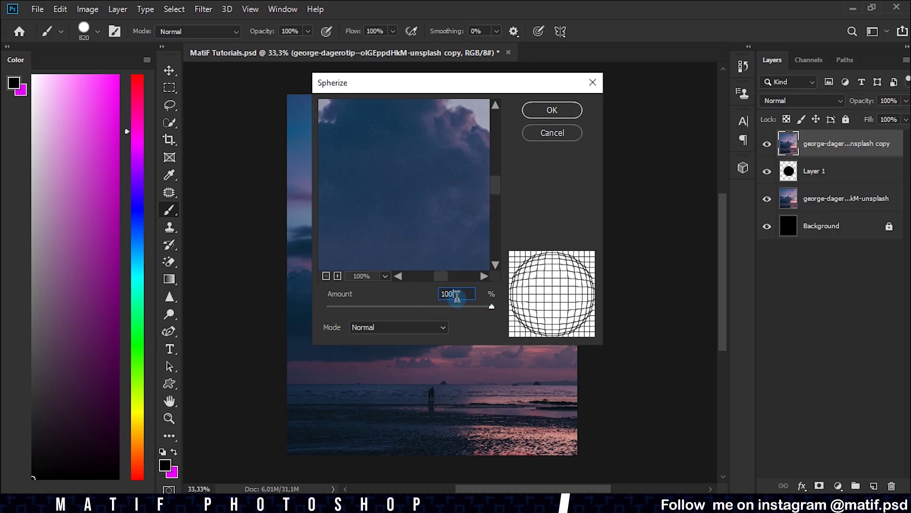
pyautogui.click(551, 114)
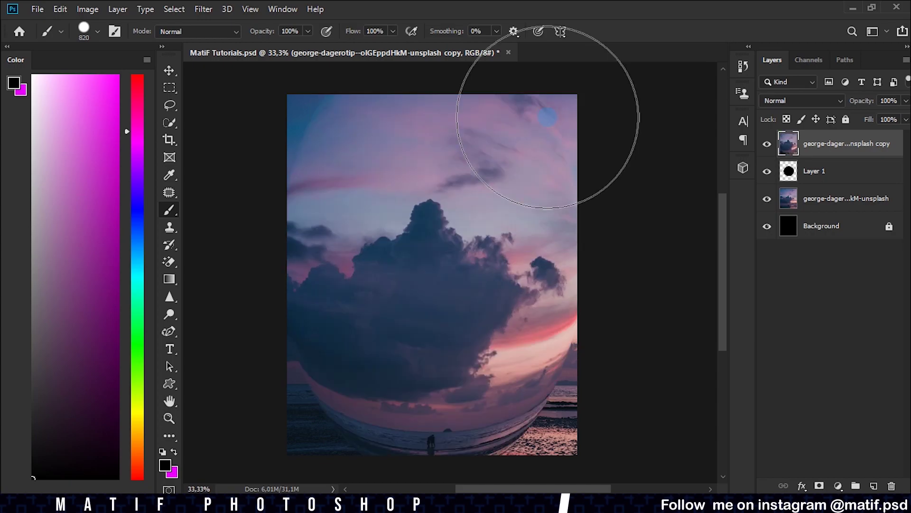
pyautogui.rightClick(835, 148)
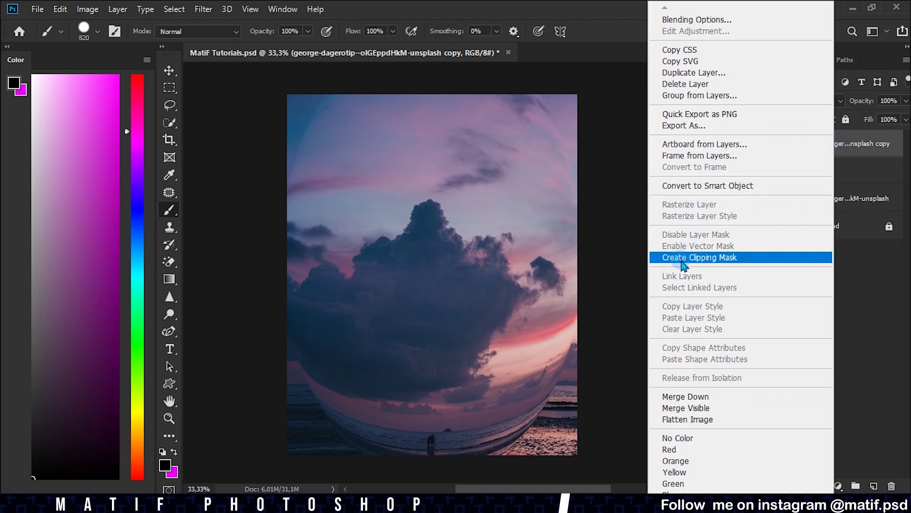
pyautogui.click(710, 259)
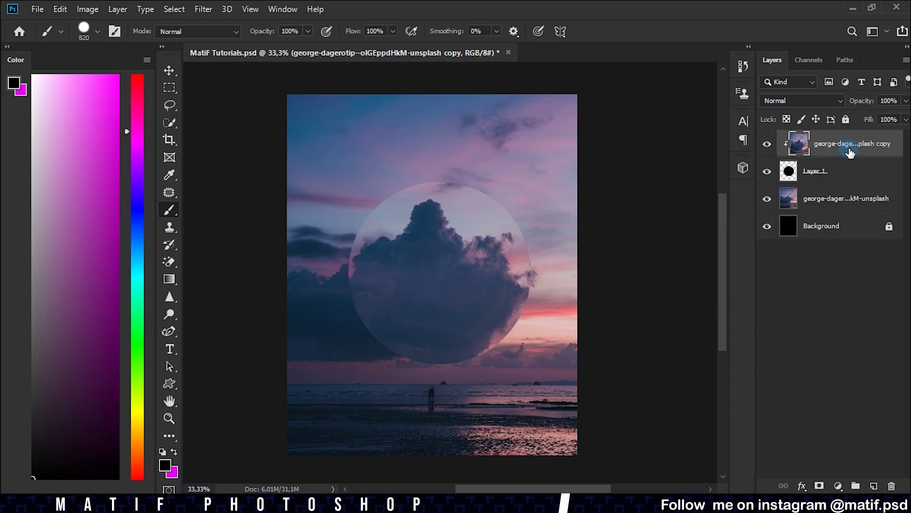
# Step: Scale the clipped sunset copy to 60.43% width and 40.29% height inside the circle
pyautogui.hotkey('ctrl', 't')
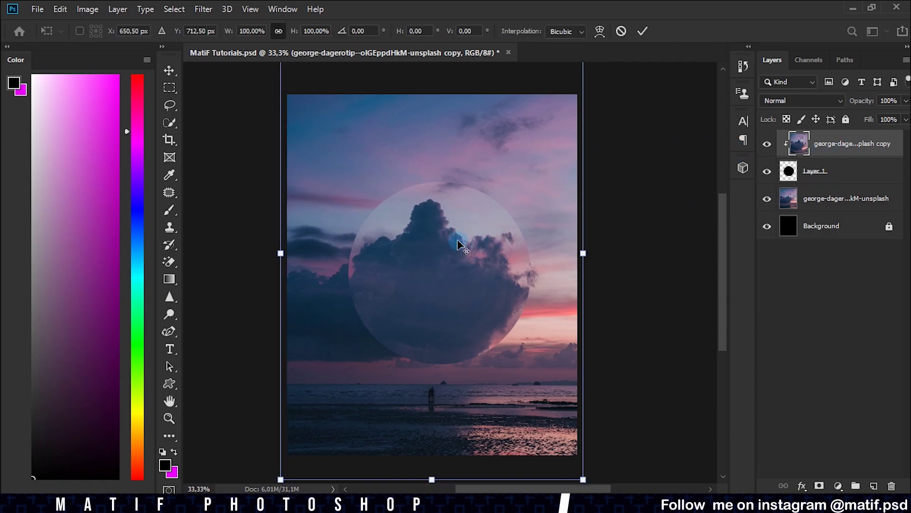
pyautogui.hotkey('ctrl', '0')
pyautogui.moveTo(439, 93); pyautogui.dragTo(445, 199)
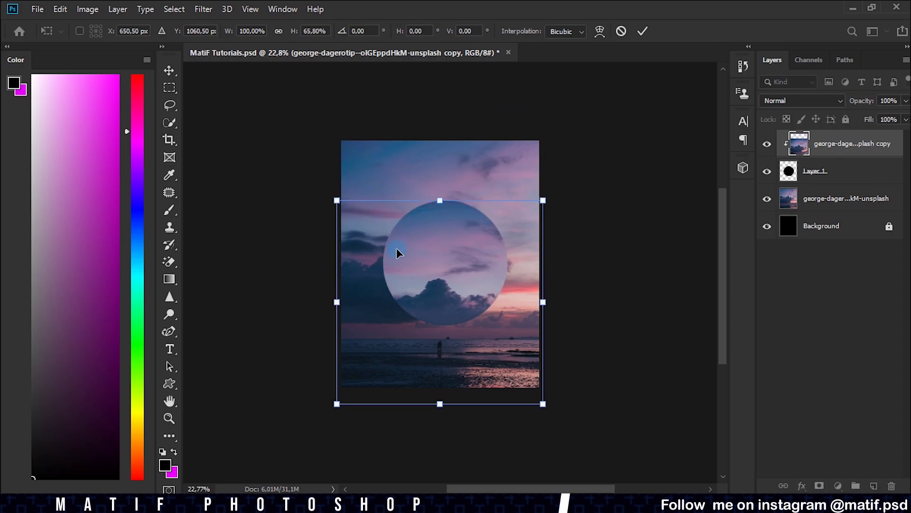
pyautogui.moveTo(336, 302); pyautogui.dragTo(383, 306)
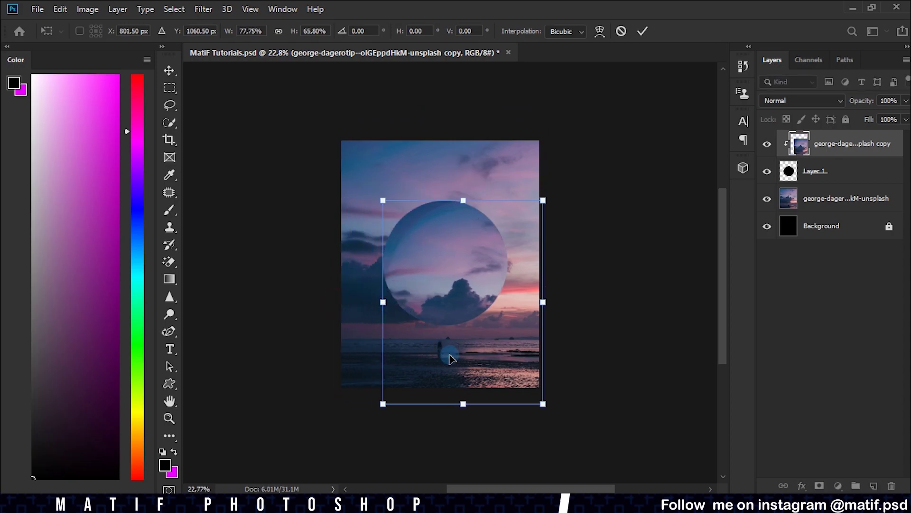
pyautogui.moveTo(463, 403); pyautogui.dragTo(463, 325)
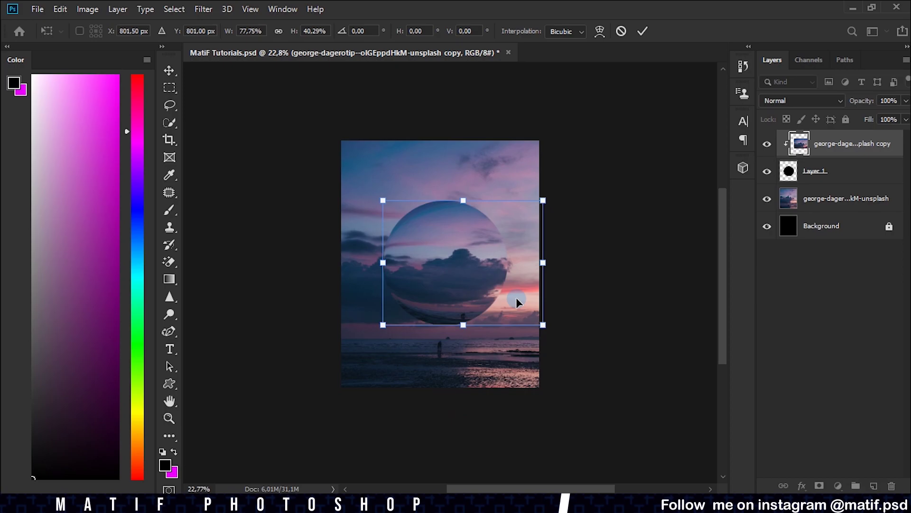
pyautogui.moveTo(542, 266); pyautogui.dragTo(507, 262)
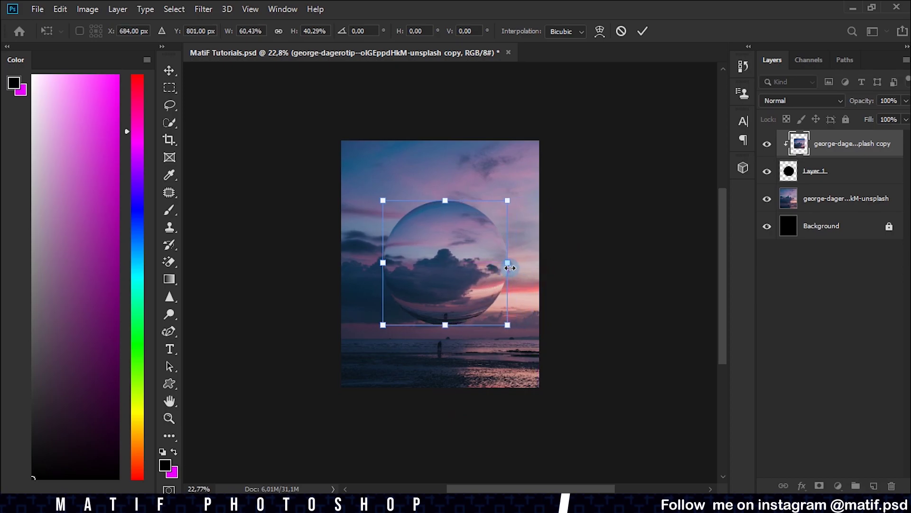
pyautogui.click(642, 31)
pyautogui.press('b')
pyautogui.scroll(3, 504, 280)
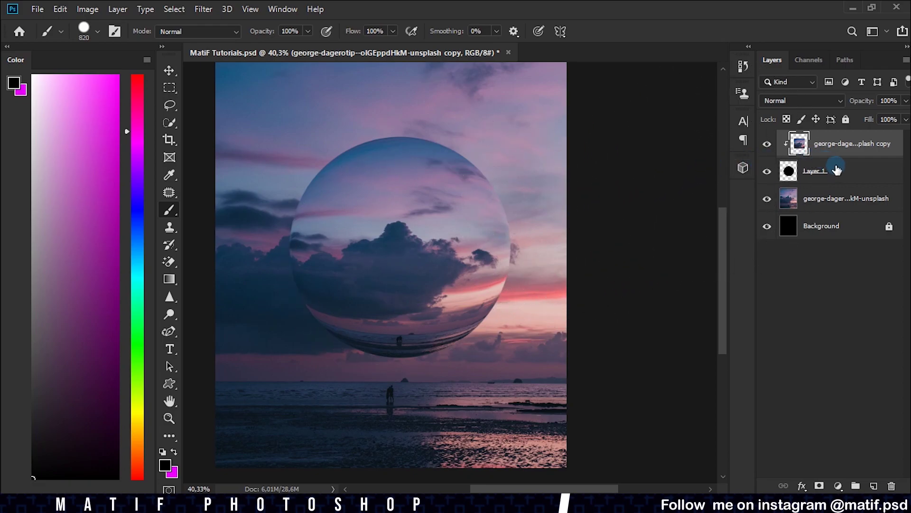
# Step: Merge the black circle Layer 1 with the spherized sunset copy into one layer
pyautogui.click(819, 181)
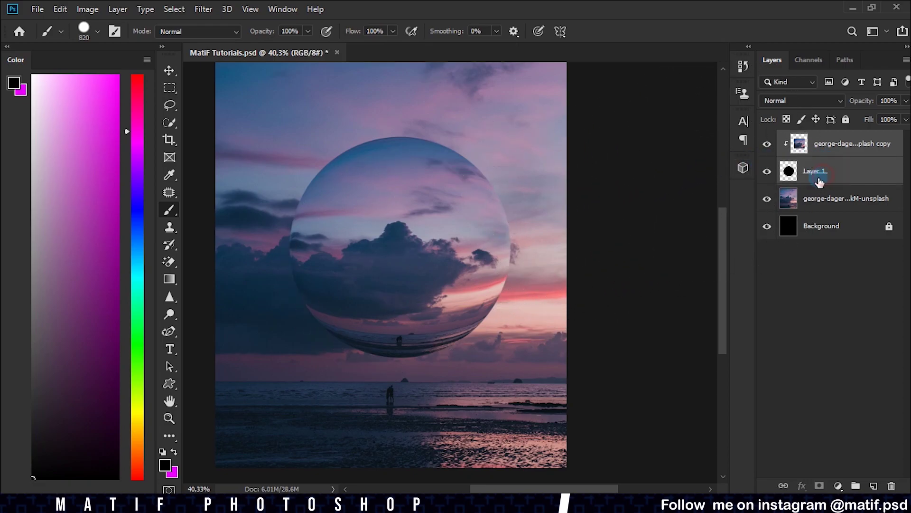
pyautogui.rightClick(819, 174)
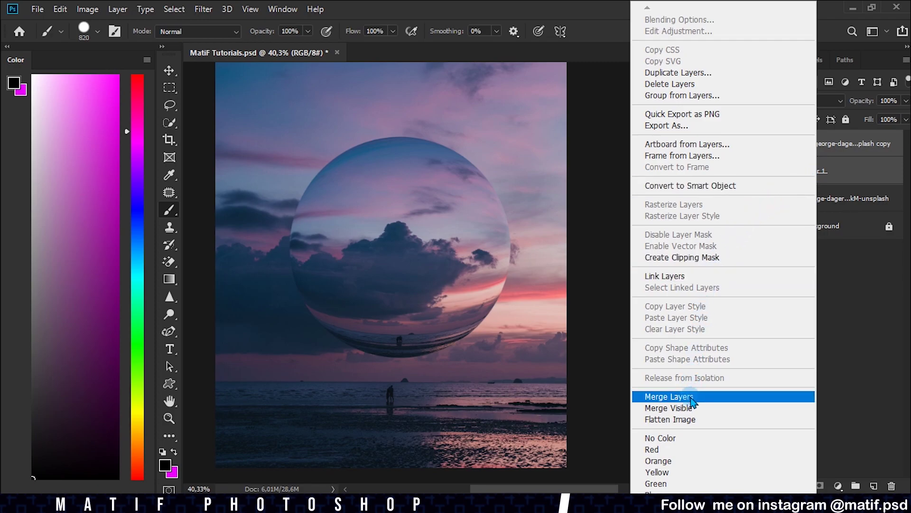
pyautogui.click(669, 395)
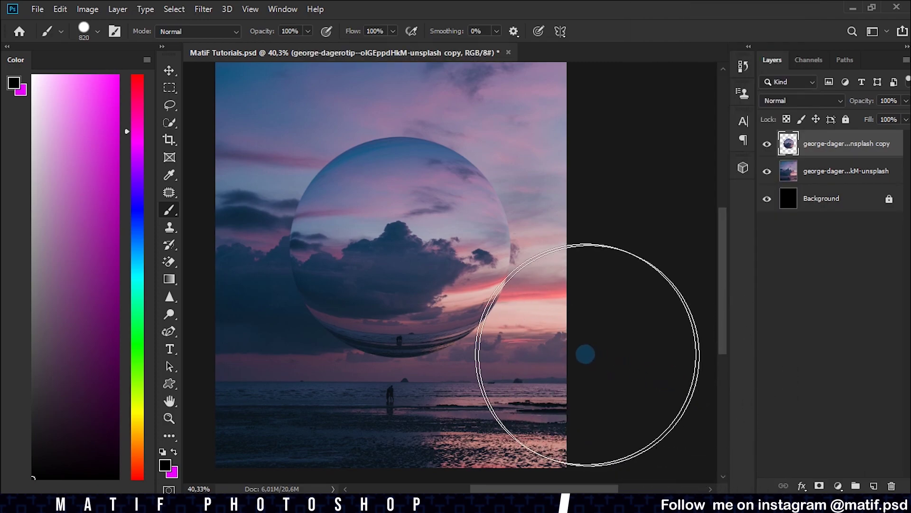
pyautogui.scroll(-3, 584, 354)
pyautogui.scroll(1, 560, 336)
# Step: Scale the sphere to 118.61% and move it down-left over the horizon
pyautogui.hotkey('ctrl', 't')
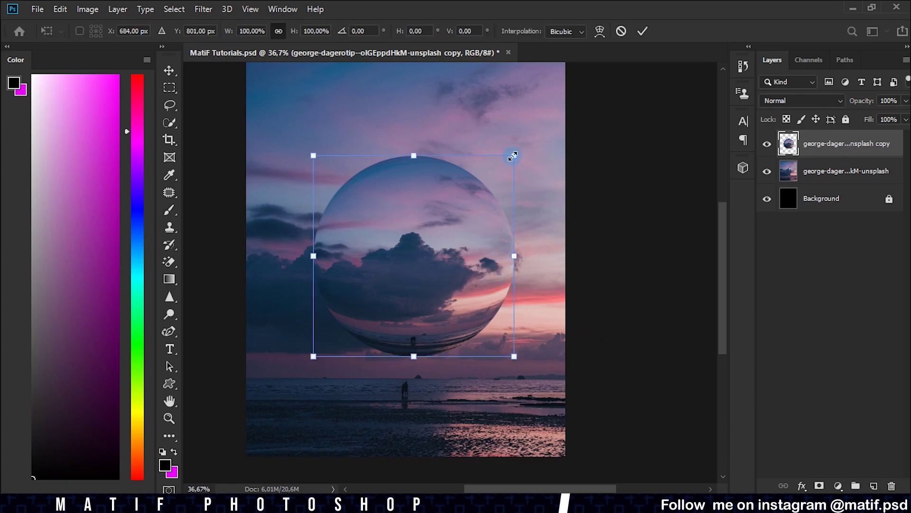
pyautogui.moveTo(513, 156); pyautogui.dragTo(545, 167)
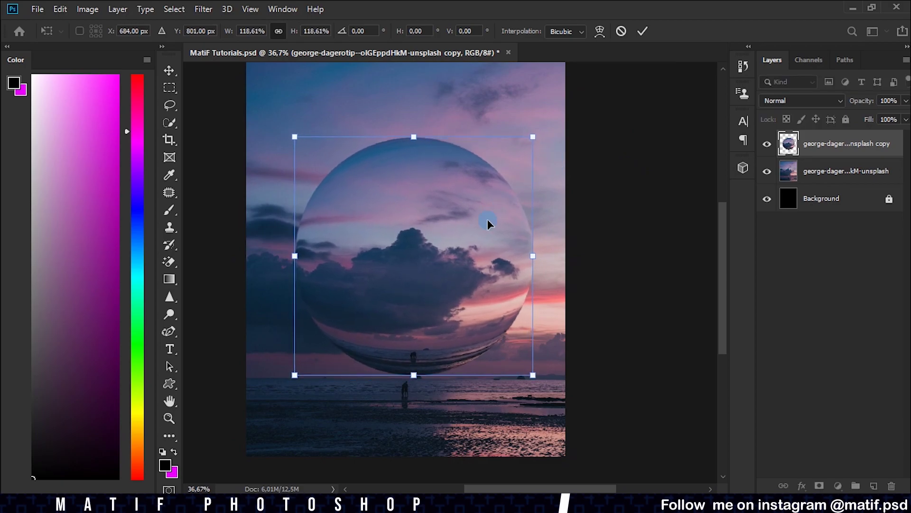
pyautogui.moveTo(488, 224); pyautogui.dragTo(469, 264)
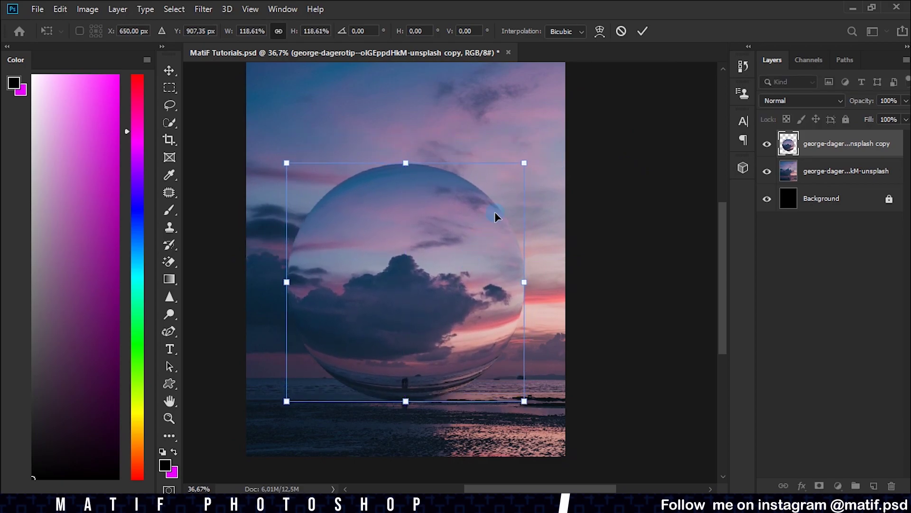
pyautogui.moveTo(484, 228); pyautogui.dragTo(484, 230)
pyautogui.click(641, 31)
pyautogui.press('b')
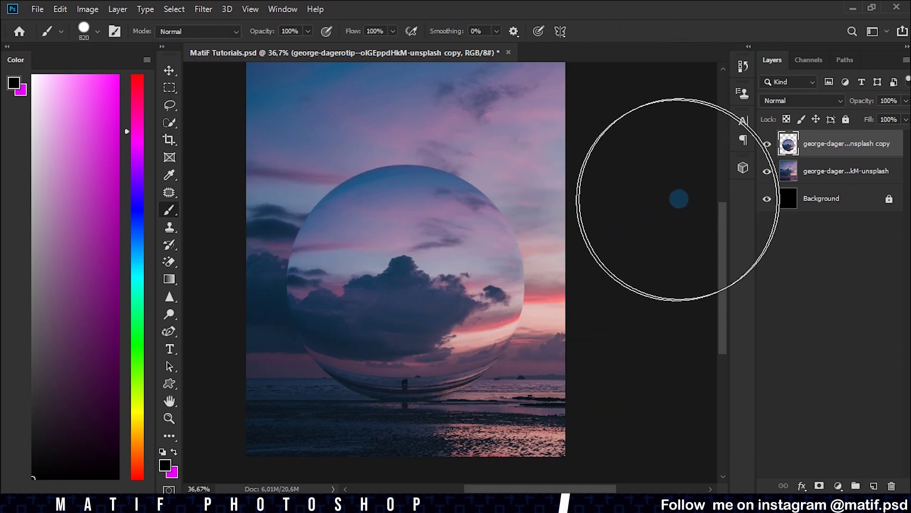
# Step: Add an Inner Shadow to the sphere: Multiply, 18% opacity, 3 px distance, 229 px size
pyautogui.rightClick(834, 147)
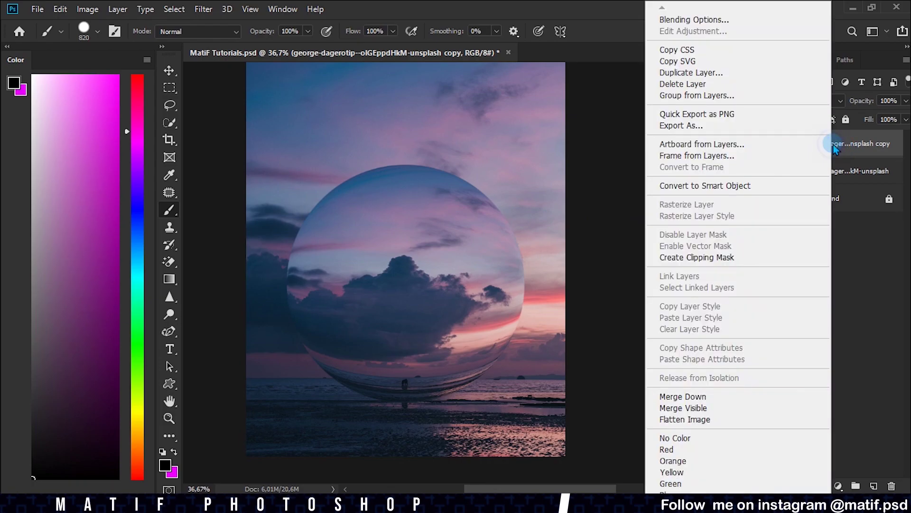
pyautogui.click(676, 23)
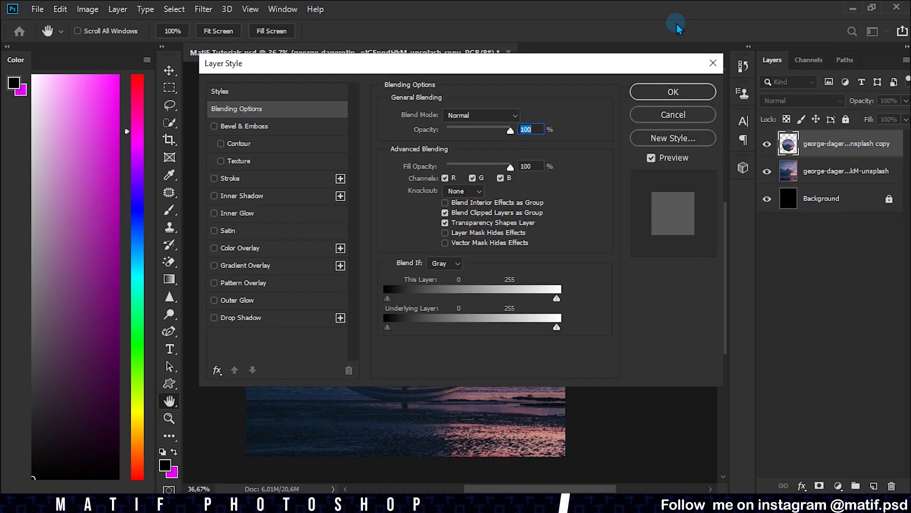
pyautogui.click(215, 195)
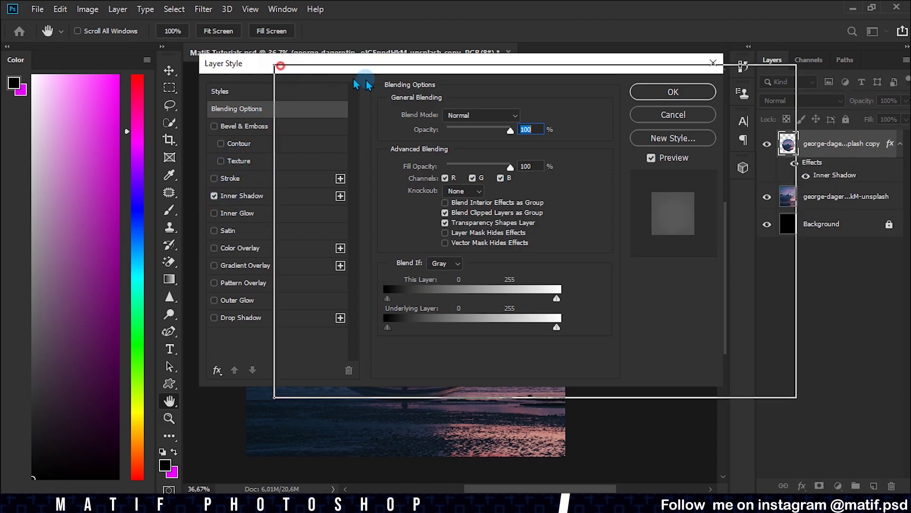
pyautogui.moveTo(278, 67); pyautogui.dragTo(553, 88)
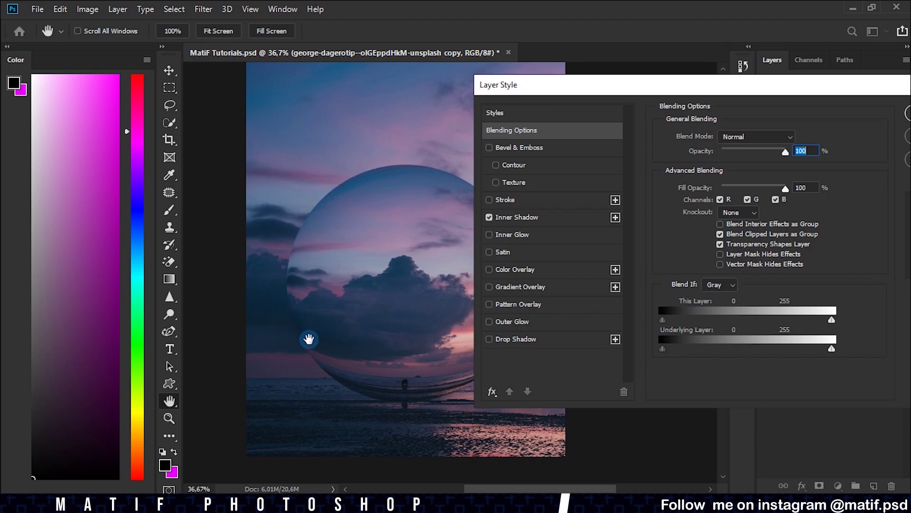
pyautogui.click(497, 219)
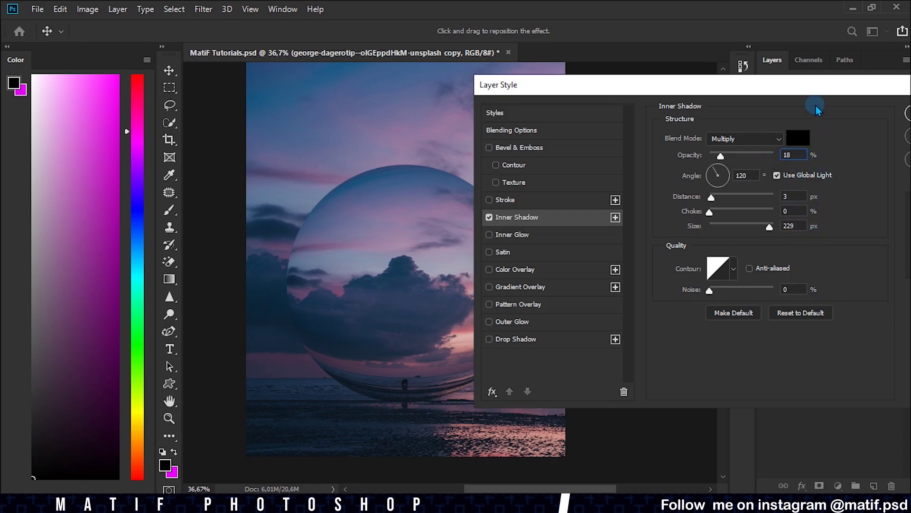
pyautogui.moveTo(812, 89); pyautogui.dragTo(621, 86)
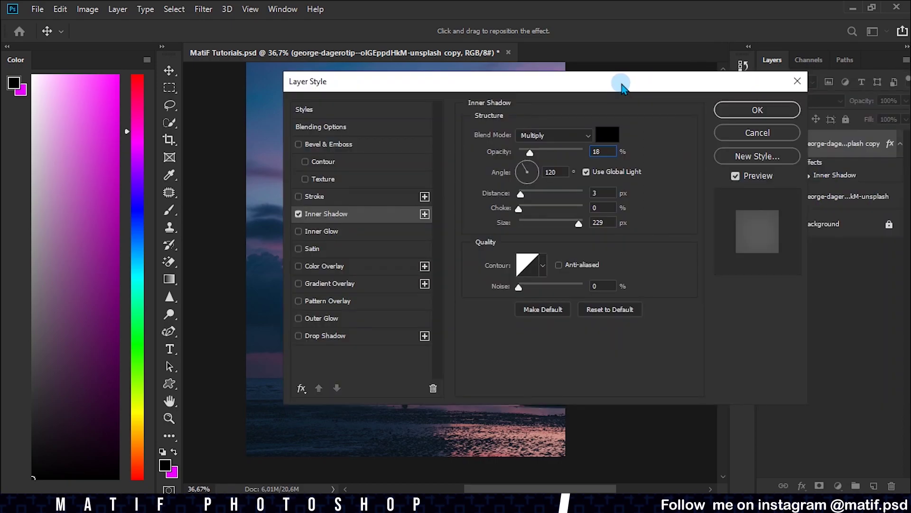
pyautogui.click(743, 114)
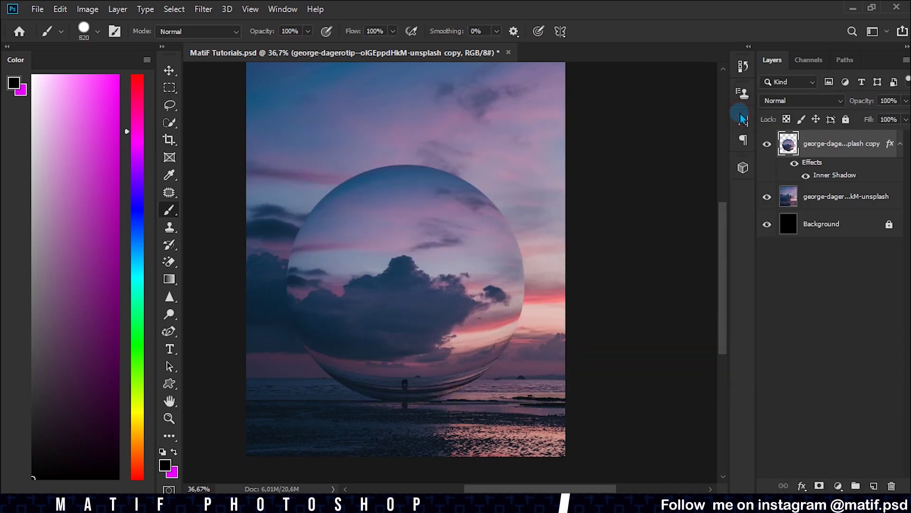
# Step: Add a new layer beneath the sphere layer and choose the Soft Round brush
pyautogui.click(873, 486)
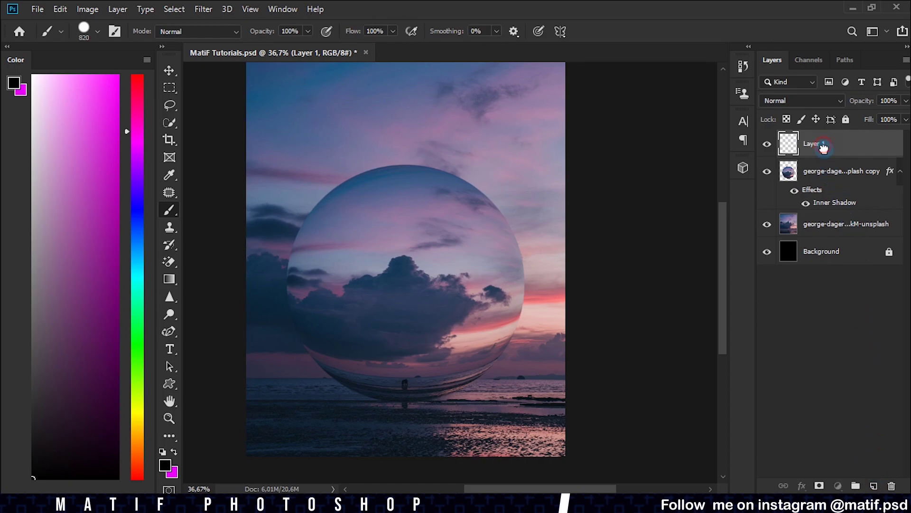
pyautogui.moveTo(823, 148); pyautogui.dragTo(784, 205)
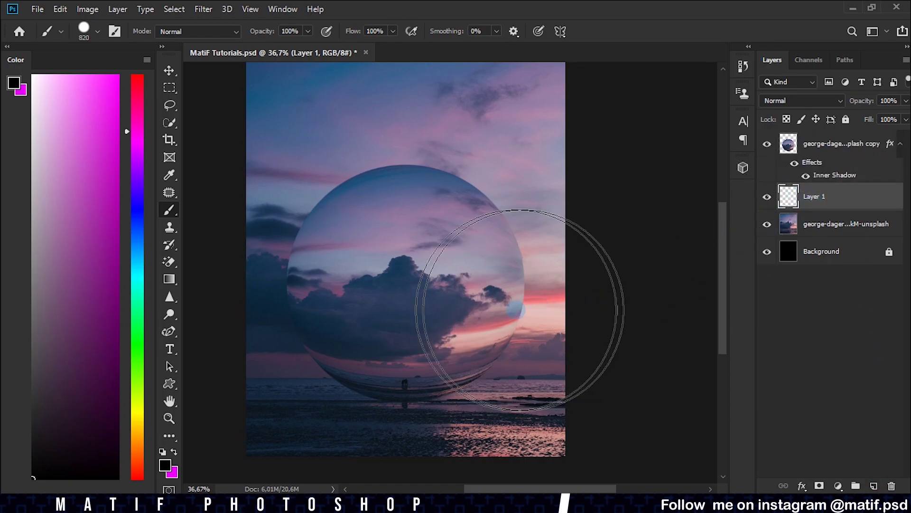
pyautogui.click(96, 30)
pyautogui.click(74, 194)
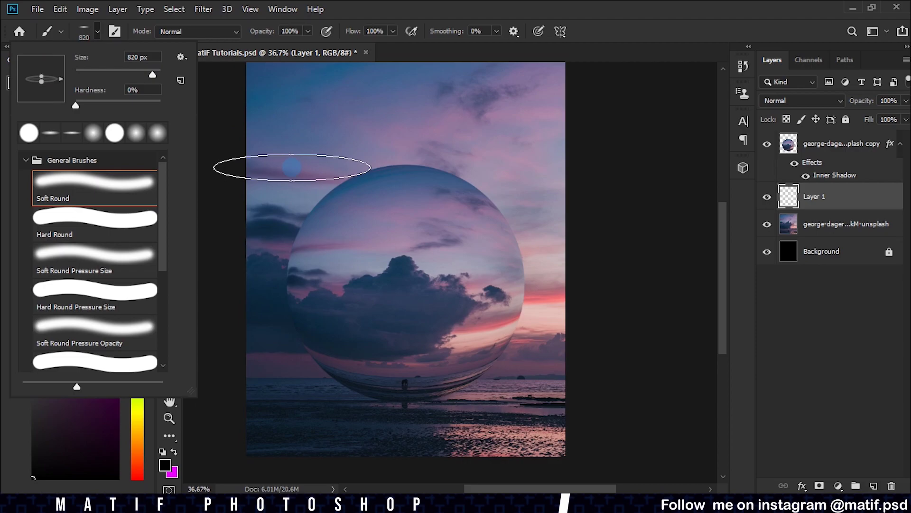
pyautogui.click(60, 34)
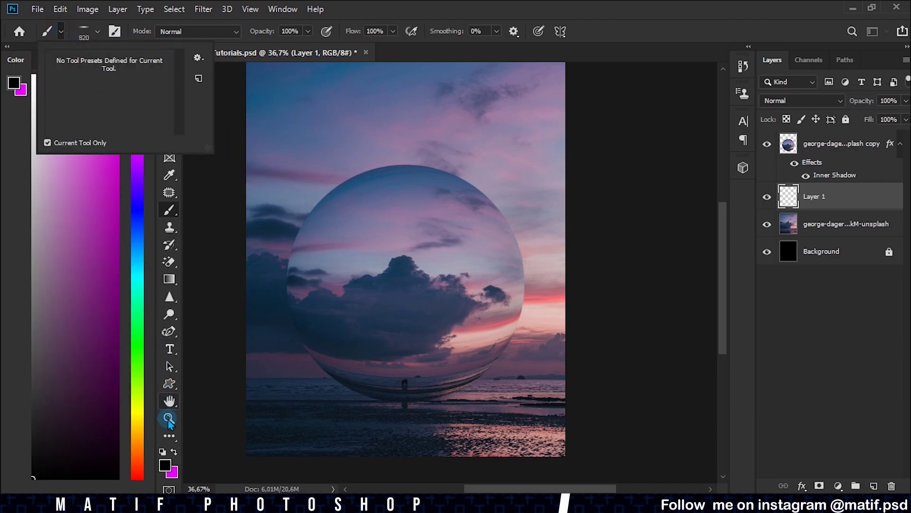
# Step: Set the foreground to black and paint an 875 px soft shadow under the sphere
pyautogui.click(167, 462)
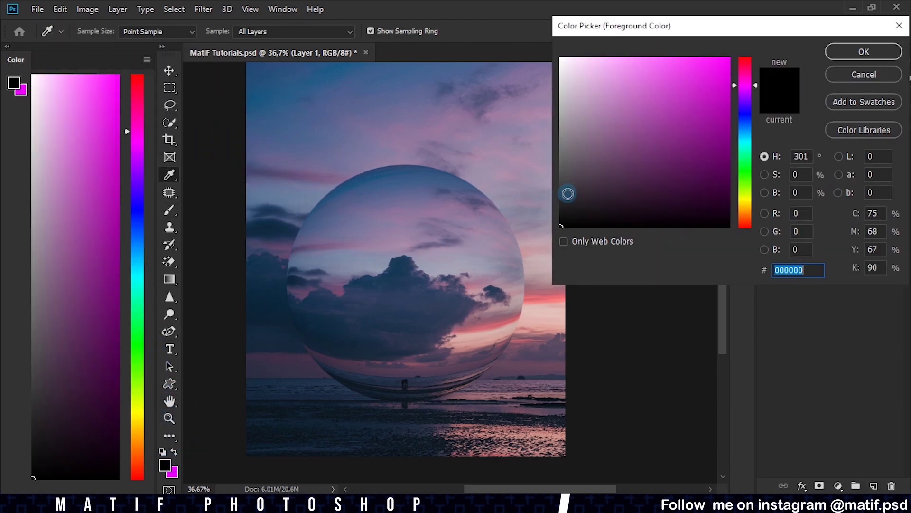
pyautogui.moveTo(567, 194); pyautogui.dragTo(521, 262)
pyautogui.click(863, 52)
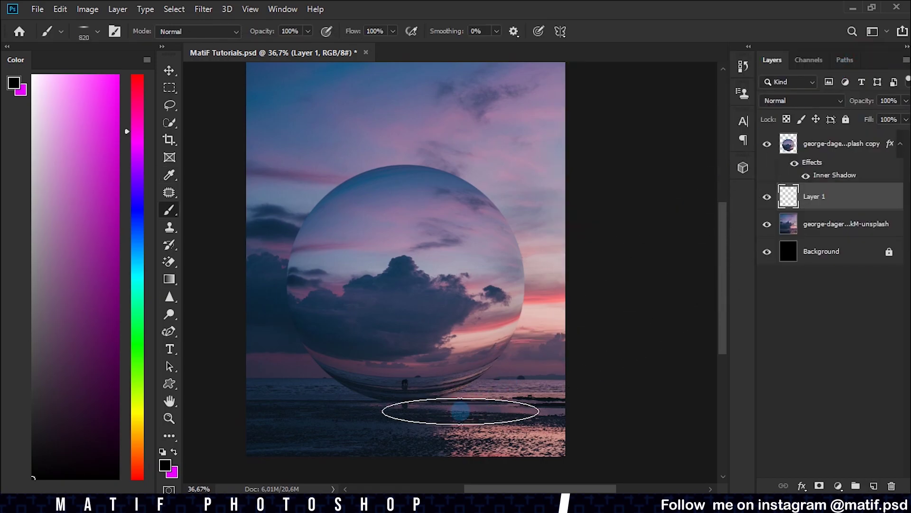
pyautogui.moveTo(414, 417)
pyautogui.mouseDown()
pyautogui.moveTo(424, 423)
pyautogui.moveTo(403, 405)
pyautogui.mouseUp()
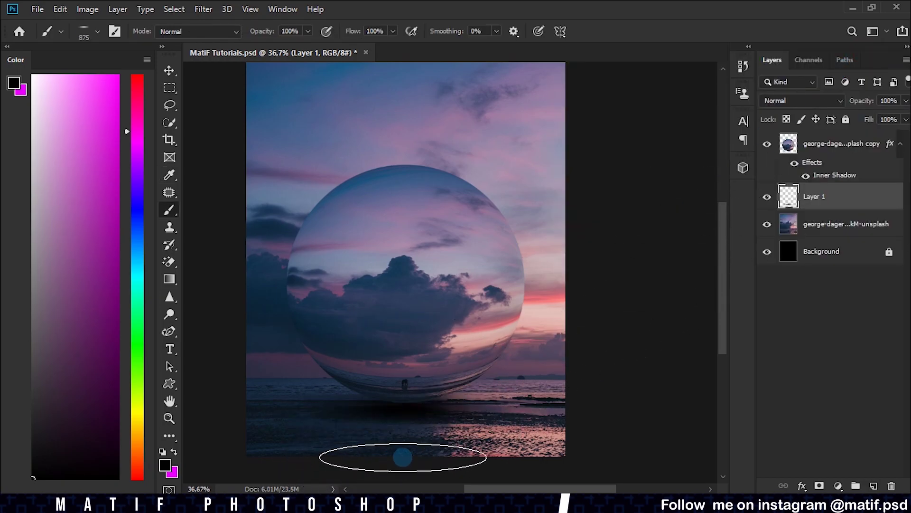
# Step: Set the shadow layer's blend mode to Multiply at 48% opacity
pyautogui.click(802, 100)
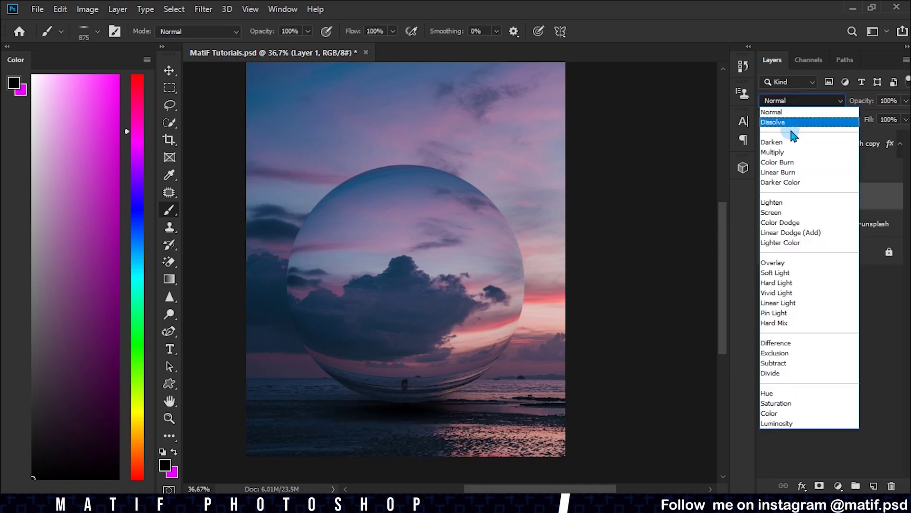
pyautogui.click(788, 149)
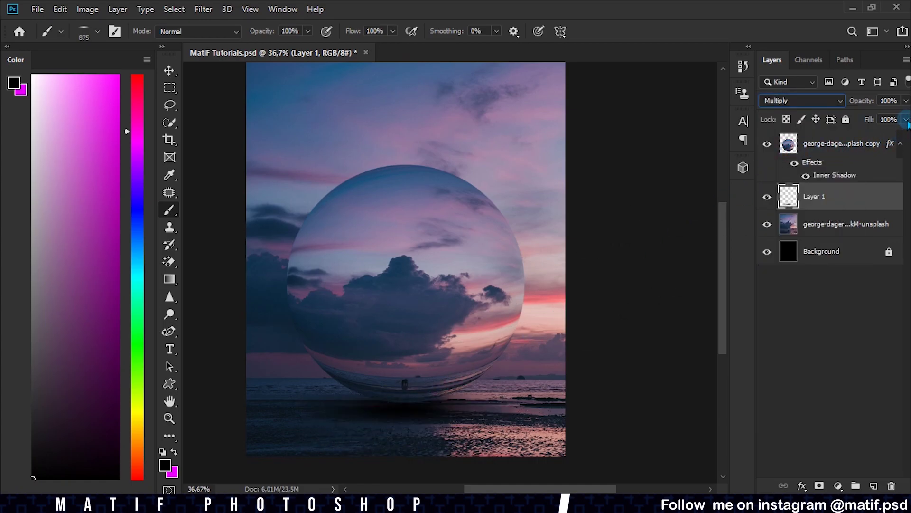
pyautogui.click(906, 101)
pyautogui.moveTo(907, 116); pyautogui.dragTo(877, 120)
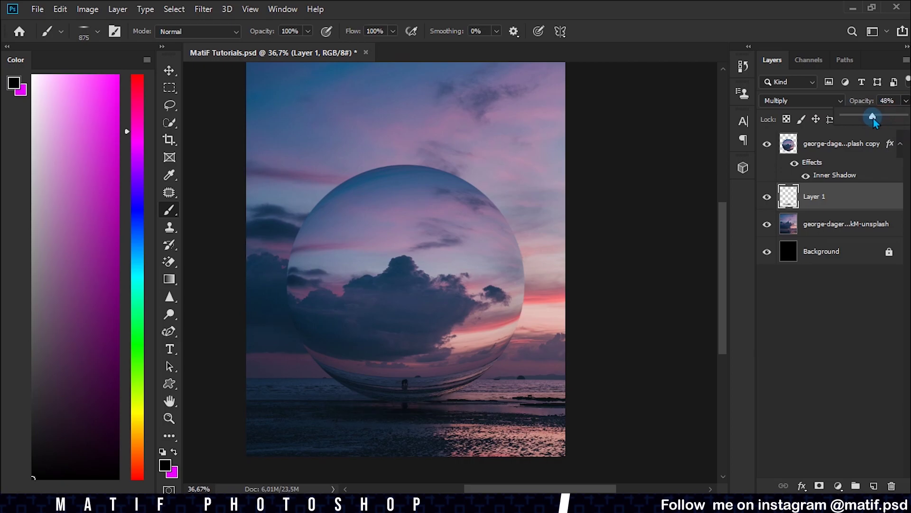
pyautogui.click(812, 195)
# Step: Squash the shadow to 74.29% height and nudge it up beneath the sphere
pyautogui.hotkey('ctrl', 't')
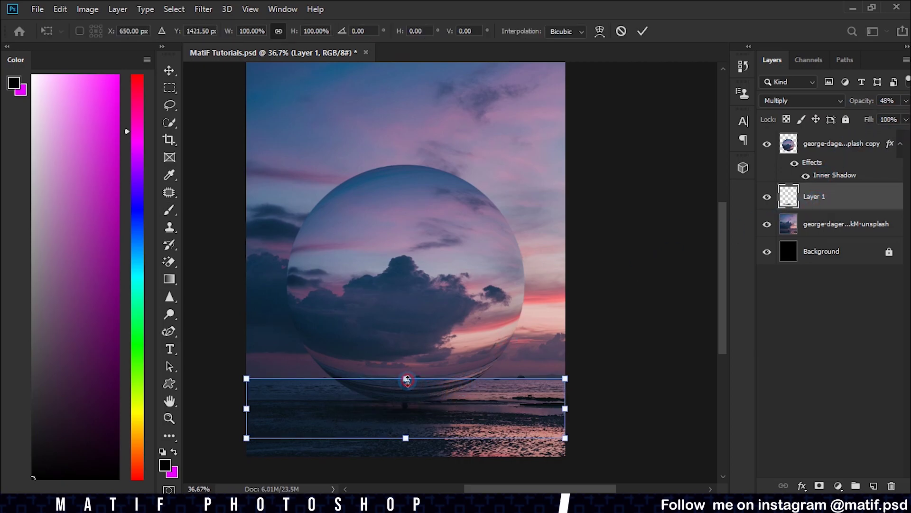
pyautogui.moveTo(407, 379); pyautogui.dragTo(406, 393)
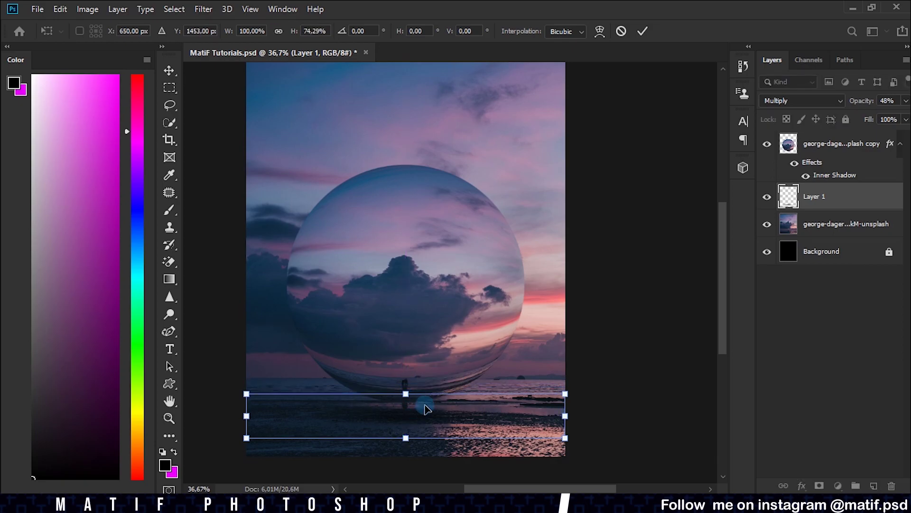
pyautogui.press('Up')
pyautogui.press('Up')
pyautogui.press('Up')
pyautogui.press('Up')
pyautogui.press('Up')
pyautogui.press('Up')
pyautogui.press('Up')
pyautogui.press('Up')
pyautogui.press('Up')
pyautogui.press('Up')
pyautogui.press('Up')
pyautogui.press('Up')
pyautogui.press('Up')
pyautogui.press('Up')
pyautogui.press('Up')
pyautogui.press('Up')
pyautogui.press('Up')
pyautogui.press('Up')
pyautogui.press('Up')
pyautogui.press('Up')
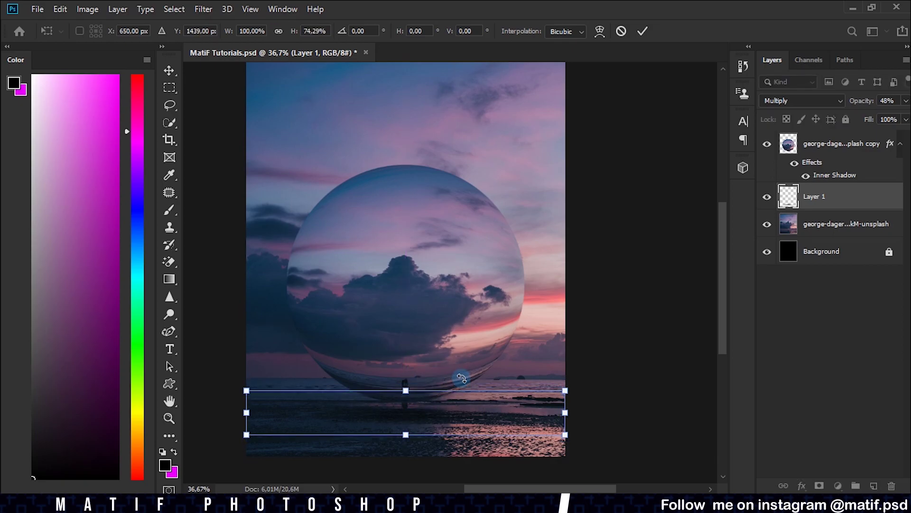
pyautogui.click(642, 31)
pyautogui.press('b')
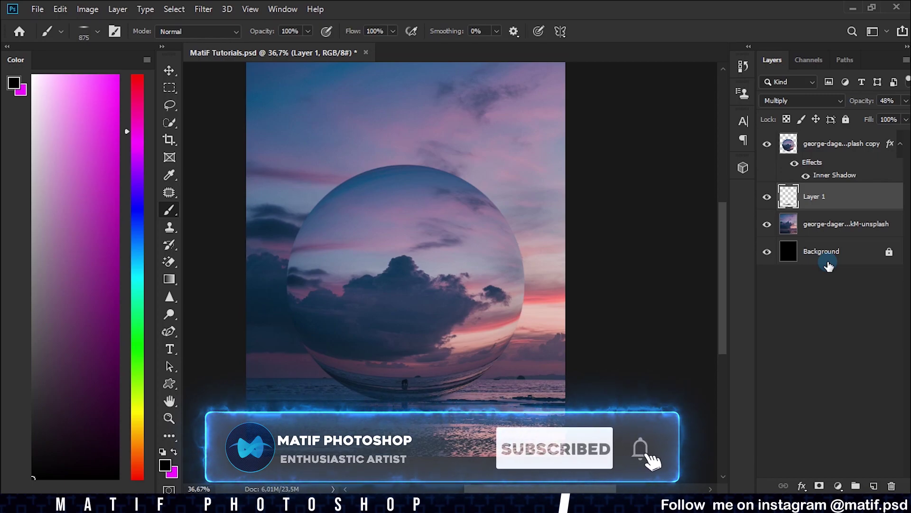
# Step: Select the sphere copy layer together with Layer 1 and group them into Group 1
pyautogui.keyDown('ctrl'); pyautogui.click(839, 145); pyautogui.keyUp('ctrl')
pyautogui.hotkey('ctrl', 'g')
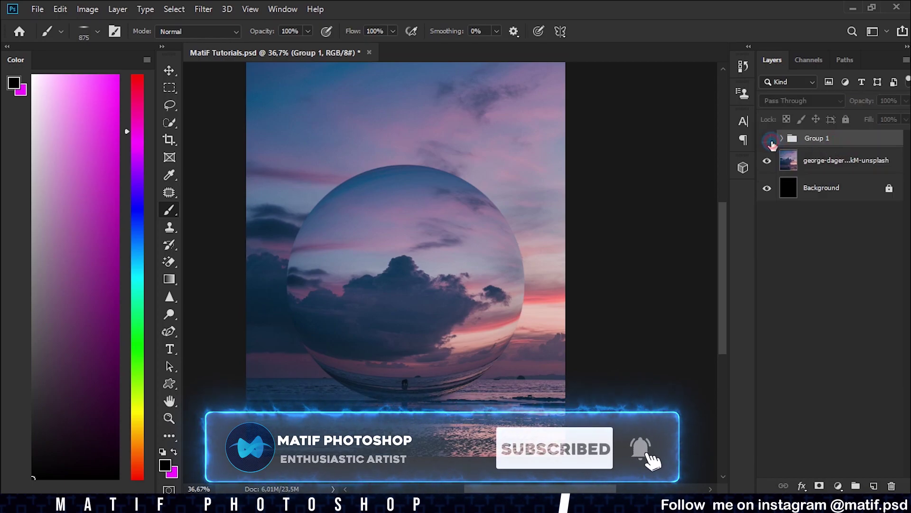